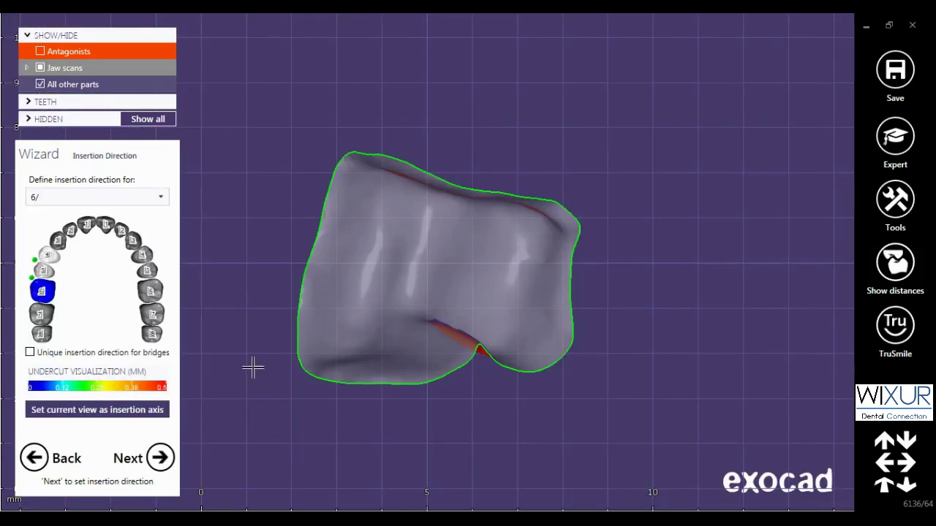
Give teeth 6 and 4 one unique insertion axis, taken from a view tilted to reduce undercuts.
left_click(31, 352)
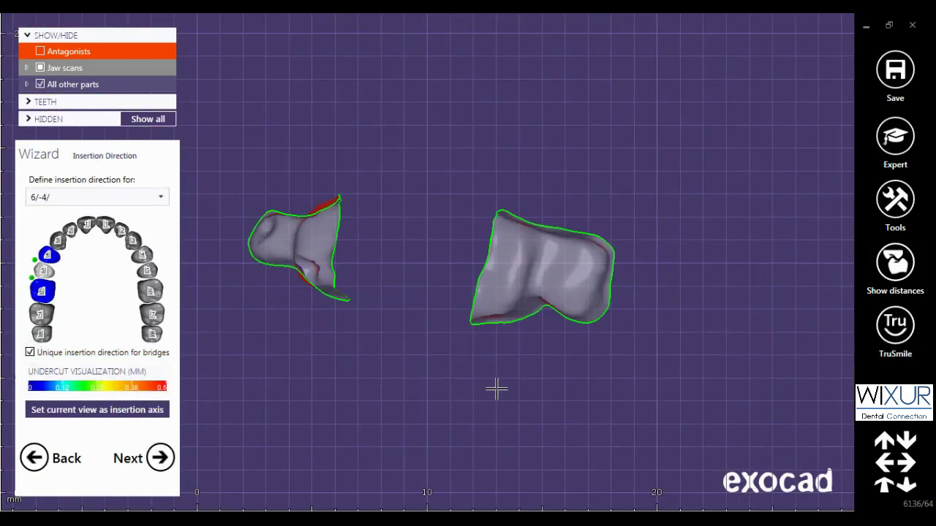
middle_click_drag(496, 390, 642, 418)
right_click_drag(758, 430, 761, 426)
right_click_drag(383, 331, 379, 331)
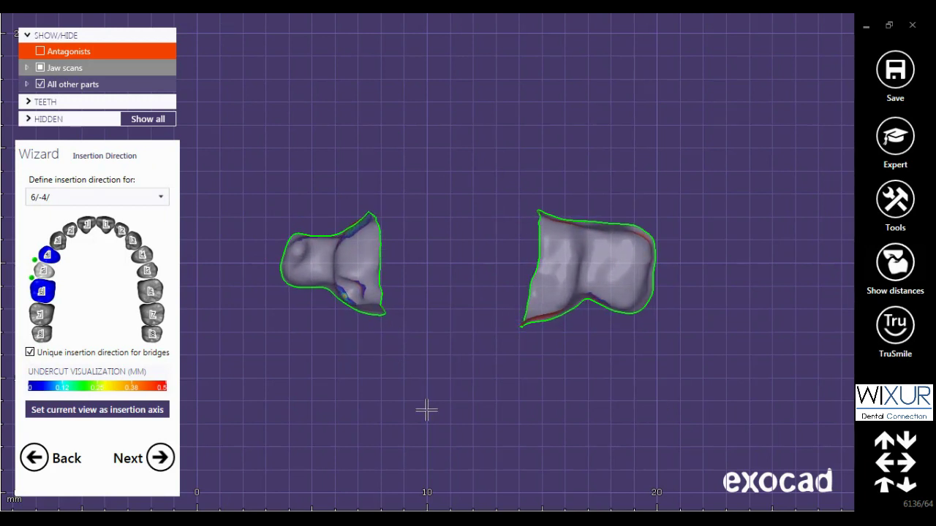
left_click(134, 415)
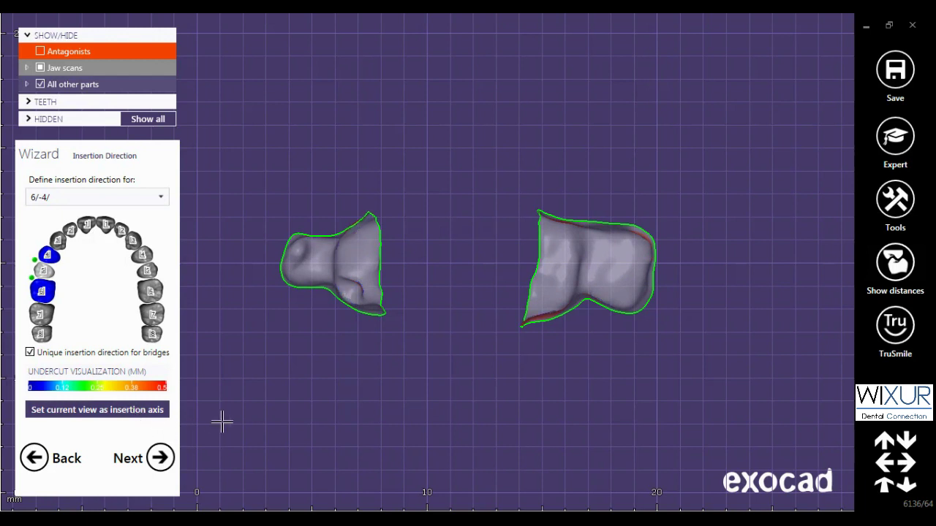
left_click(159, 458)
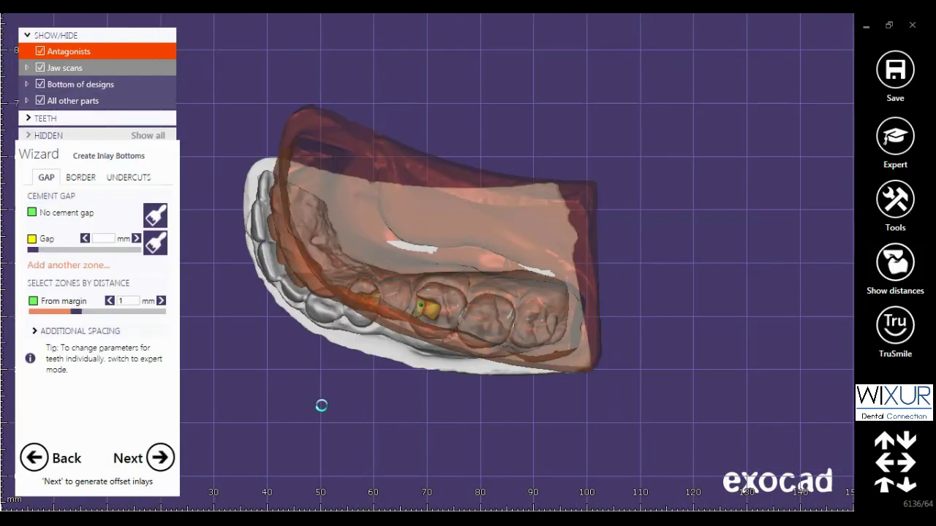
Set the cement gap to 0.043 mm and prepline zone size to 0 mm, then generate the inlays.
left_click_drag(51, 256, 68, 256)
left_click(131, 179)
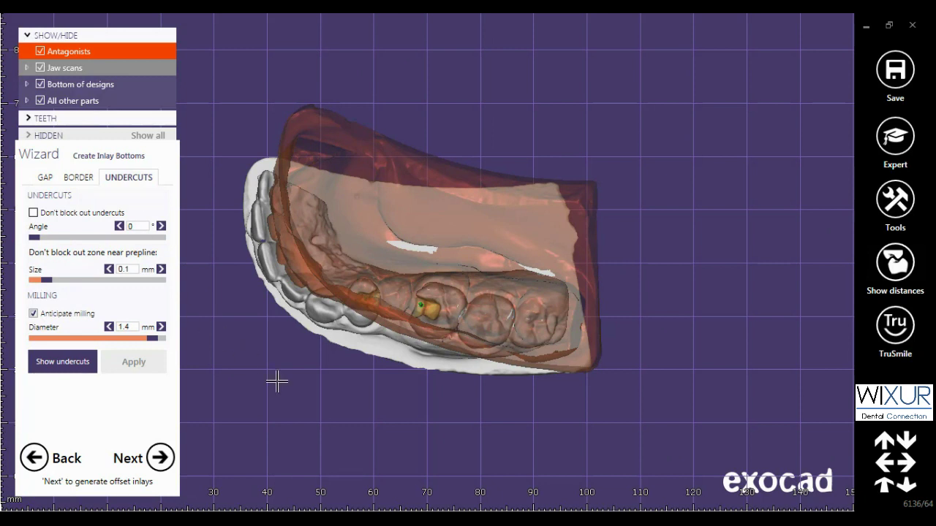
left_click(41, 281)
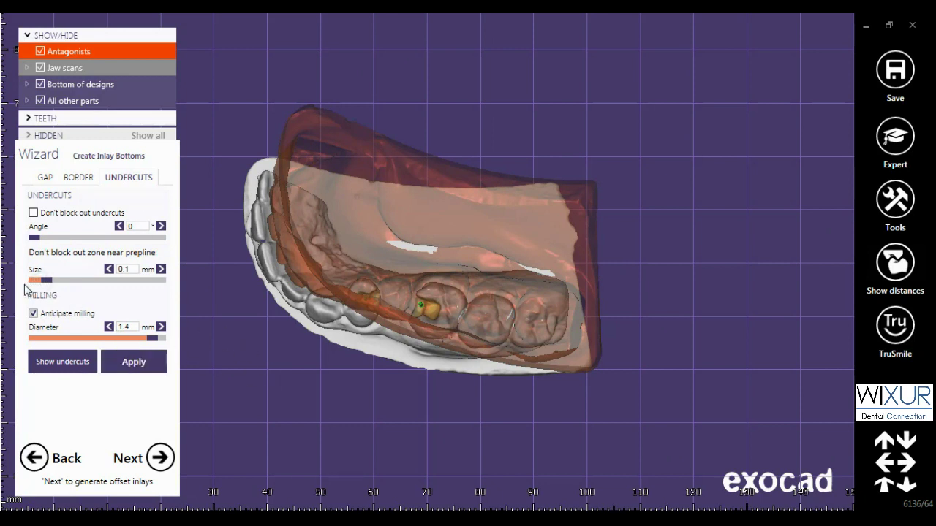
left_click_drag(31, 292, 32, 292)
left_click(161, 460)
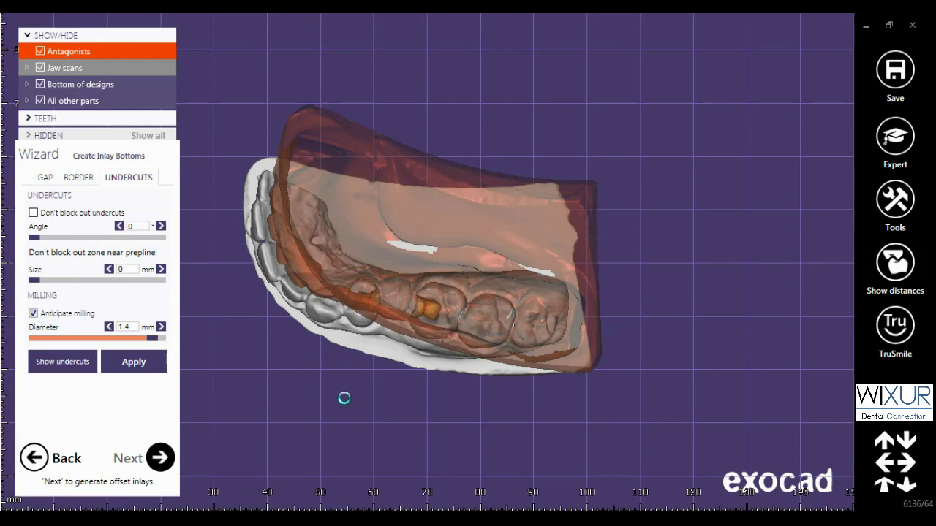
right_click_drag(397, 399, 718, 468)
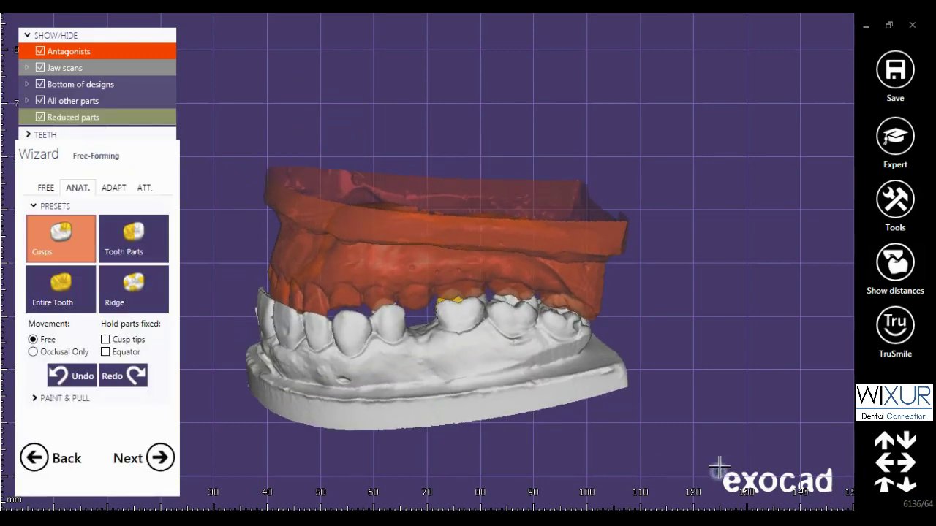
Hide the antagonist jaw and zoom in on the inlay.
right_click_drag(550, 410, 442, 373)
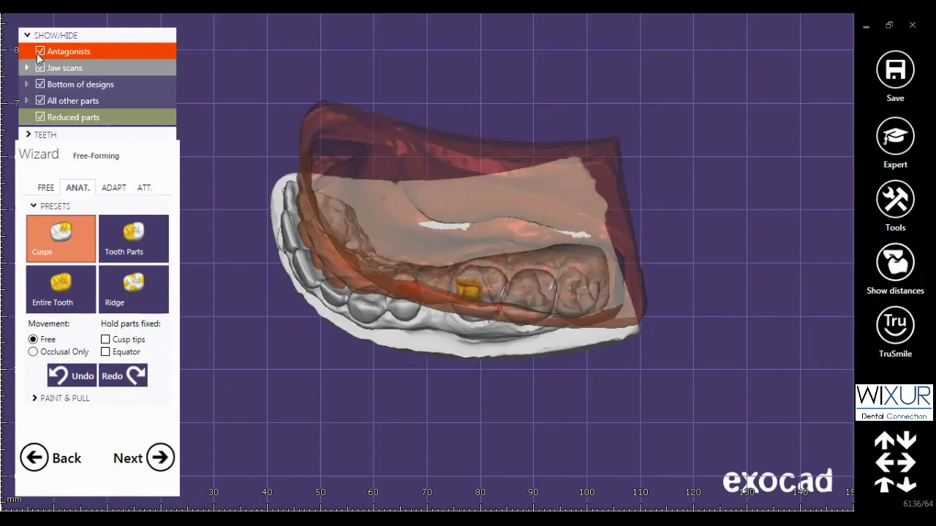
left_click(387, 316, "ctrl")
scroll(508, 351, "up", 6)
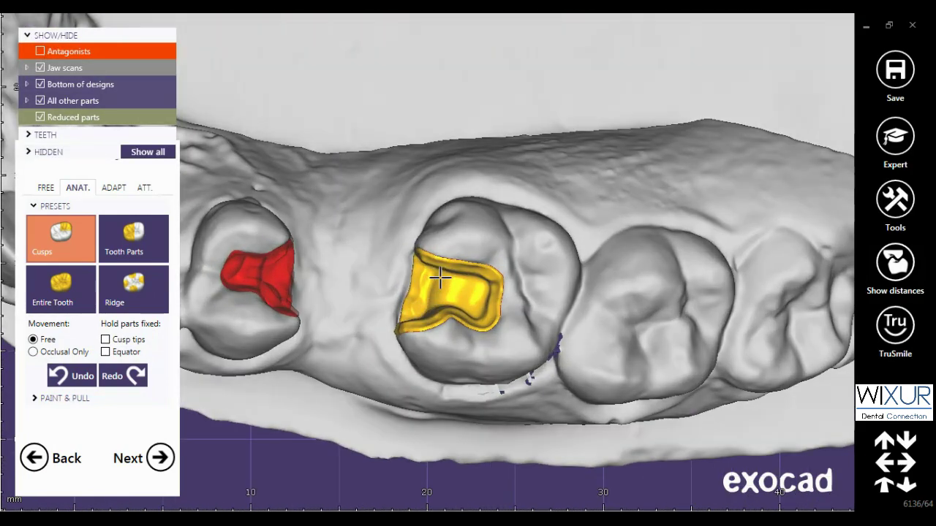
right_click_drag(465, 272, 424, 369)
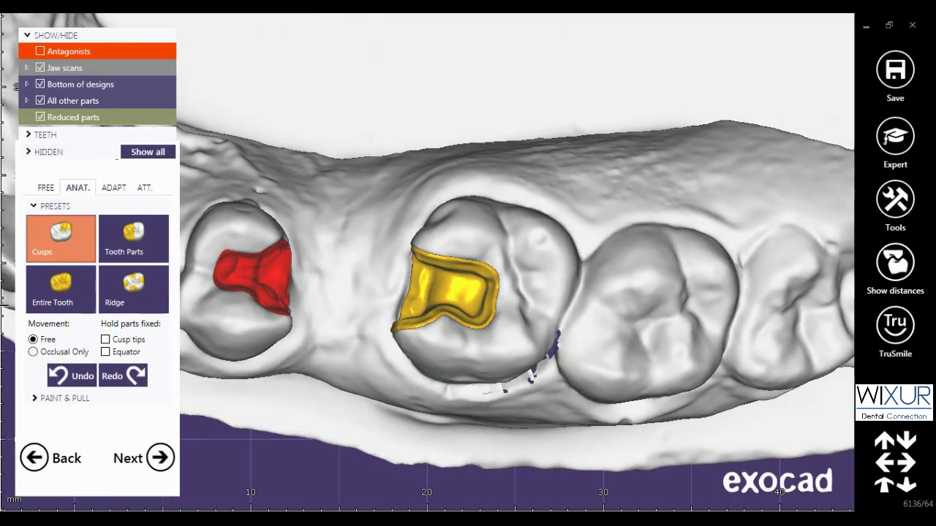
Smooth the inlay in free-form mode while showing antagonist distances, then proceed to crown placement.
left_click(45, 188)
scroll(446, 310, "up", 2)
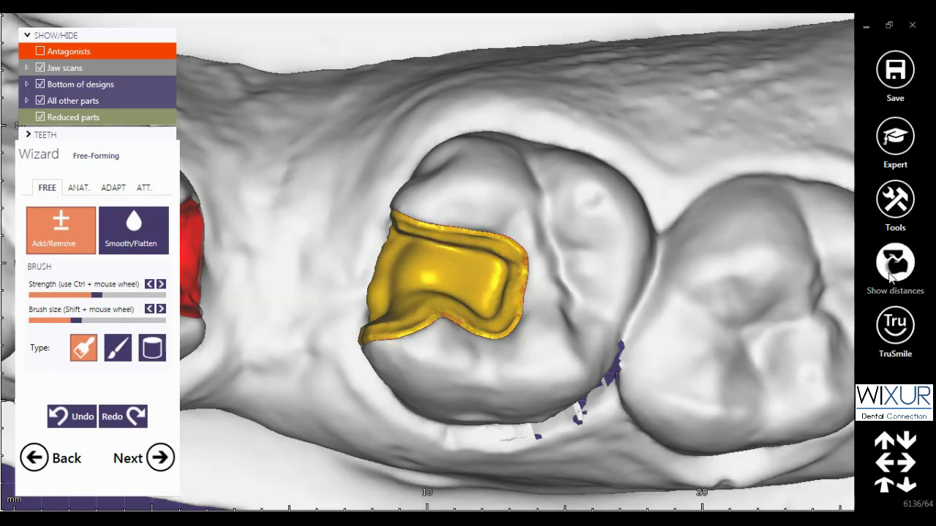
right_click_drag(511, 359, 462, 300)
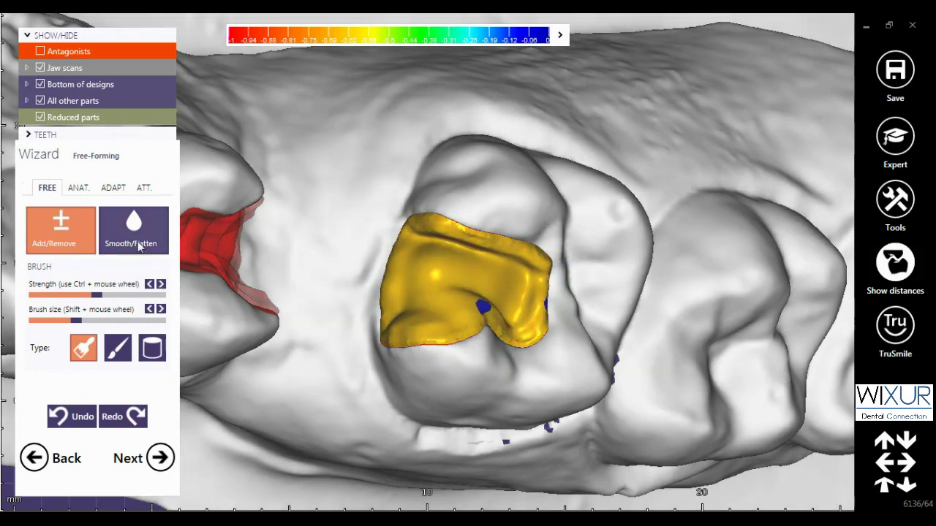
left_click(133, 230)
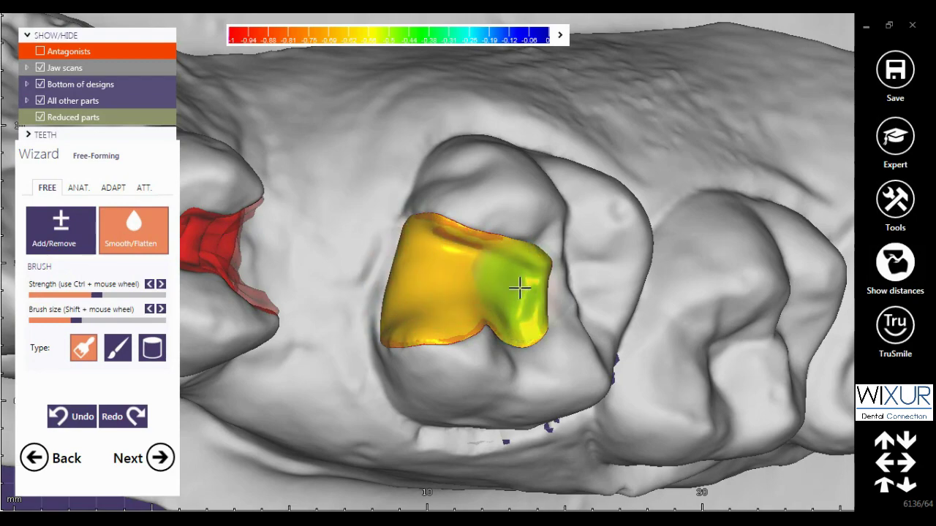
scroll(509, 338, "down", 5)
right_click_drag(510, 338, 515, 402)
scroll(539, 391, "up", 2)
left_click(159, 457)
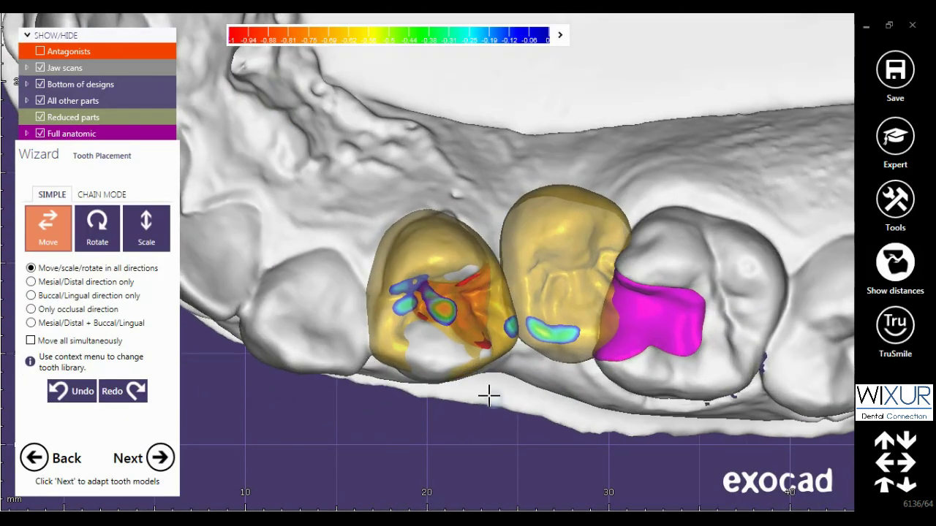
Make the anatomic crowns opaque and seat the left crown into its prepared tooth.
left_click_drag(495, 338, 485, 339)
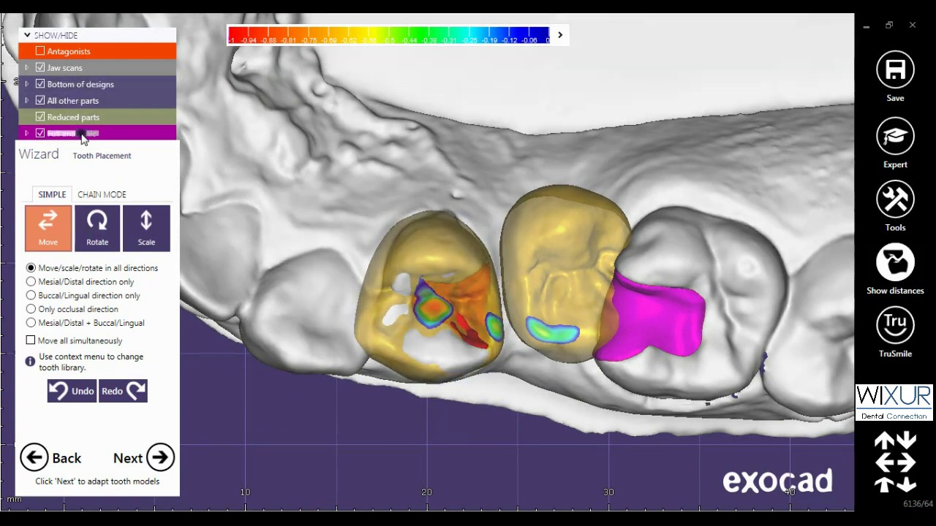
left_click(83, 134)
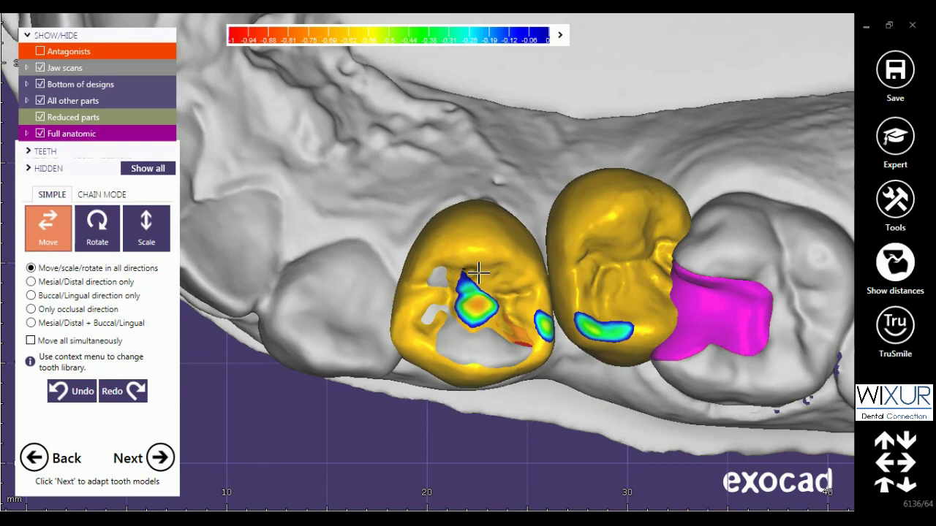
left_click_drag(478, 274, 483, 230)
left_click_drag(439, 376, 548, 339)
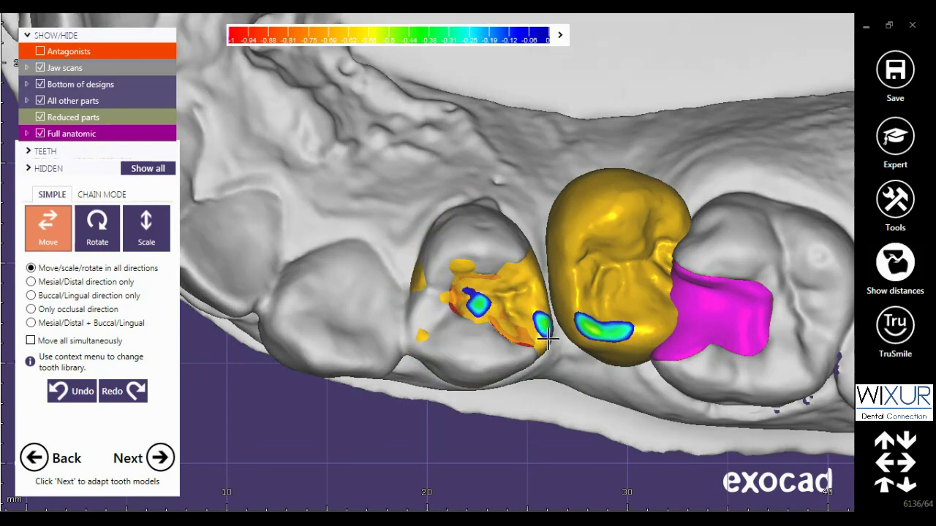
key("Down")
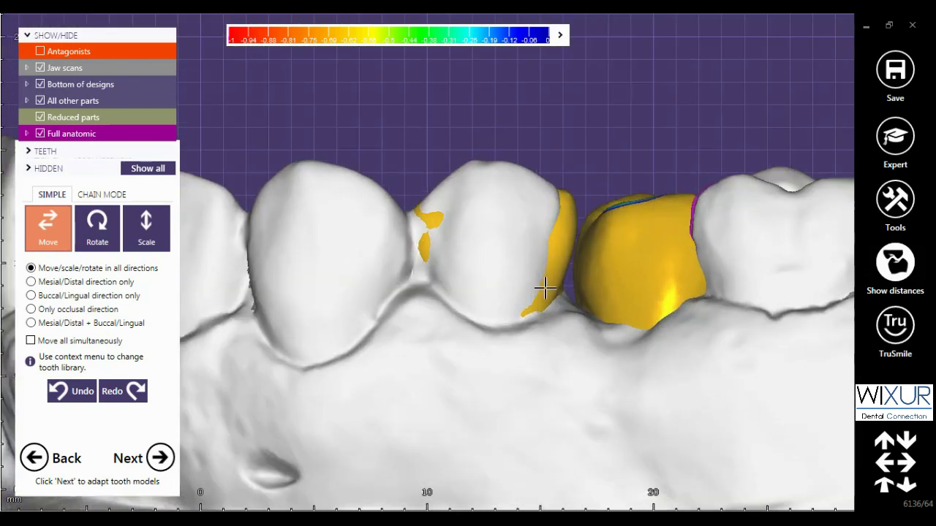
left_click_drag(545, 289, 545, 278)
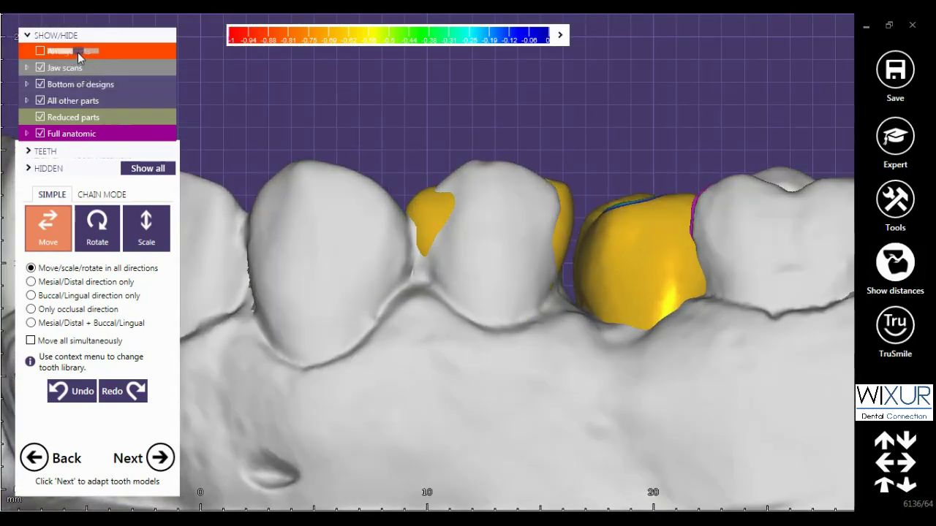
Make the jaw scan translucent and fine-tune the inlay's position slightly left.
left_click(78, 52)
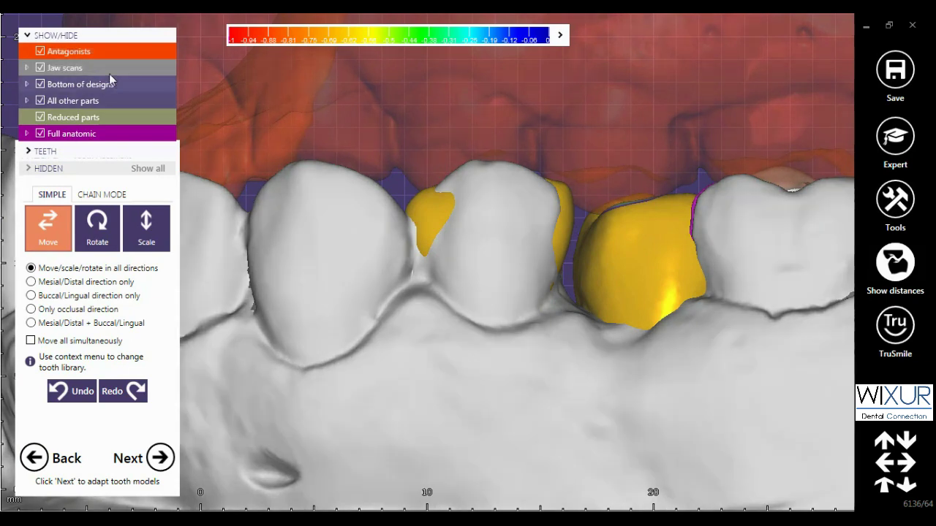
scroll(78, 56, "up", 1)
left_click(40, 51)
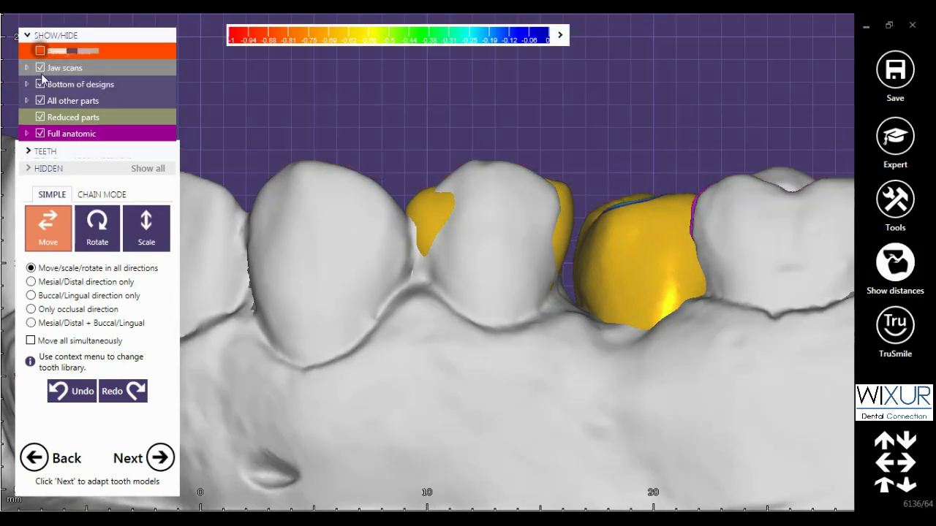
left_click_drag(85, 66, 81, 67)
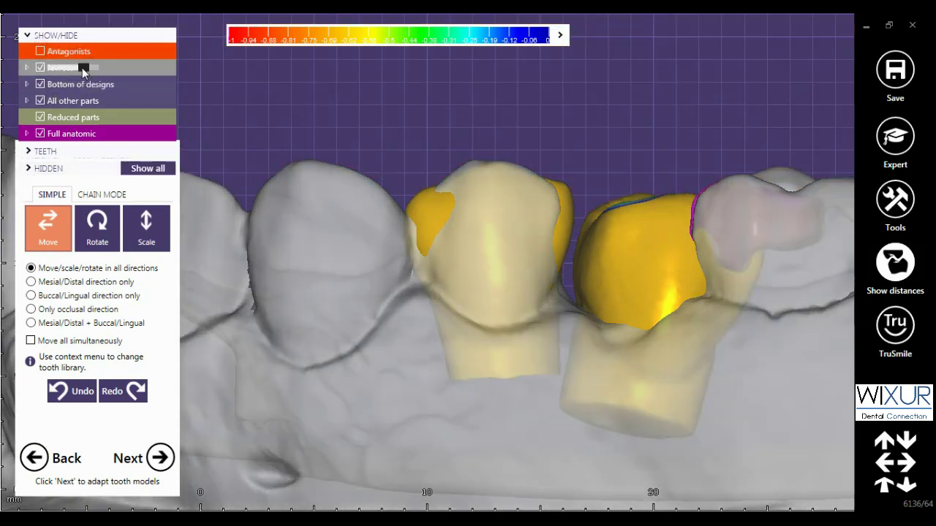
right_click_drag(366, 255, 464, 392)
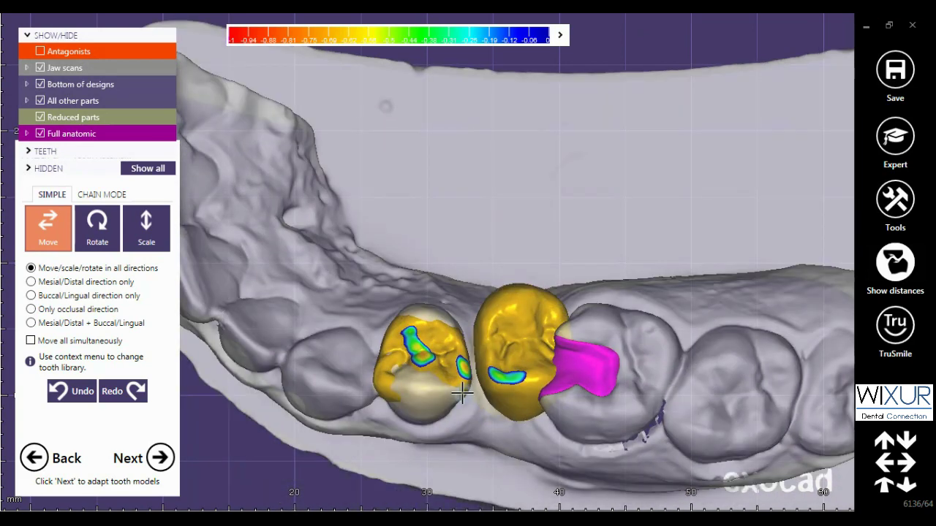
scroll(433, 351, "up", 3)
left_click_drag(482, 388, 479, 394)
left_click_drag(414, 345, 415, 344)
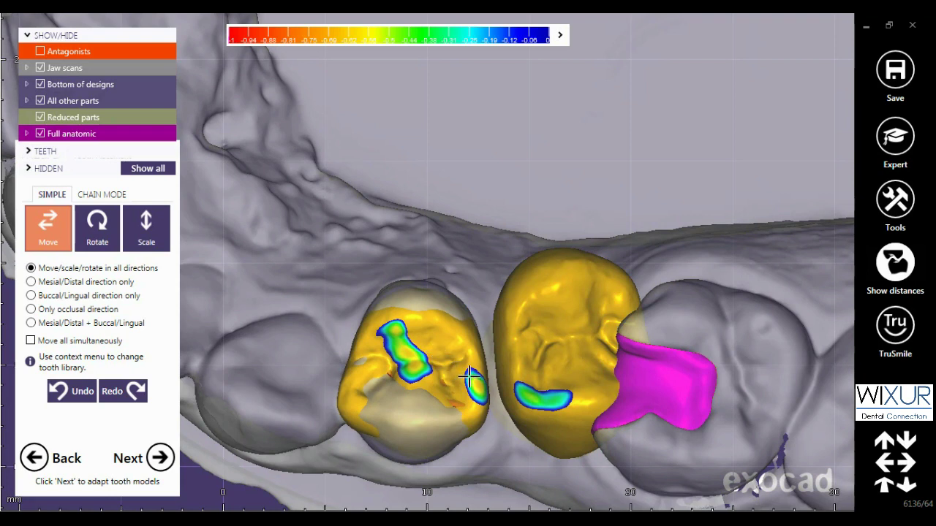
left_click_drag(476, 371, 473, 376)
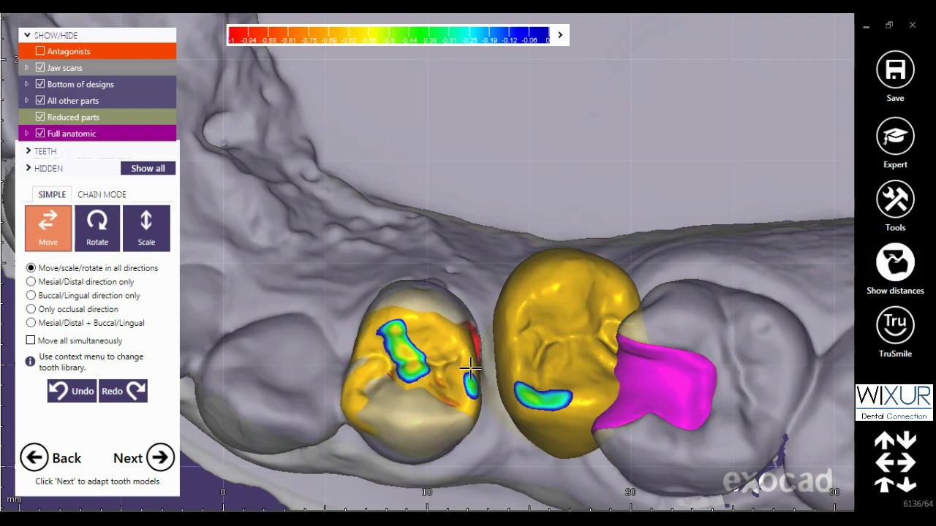
Shift the middle crown up and down between its neighbours to narrow its contacts.
left_click_drag(583, 397, 584, 312)
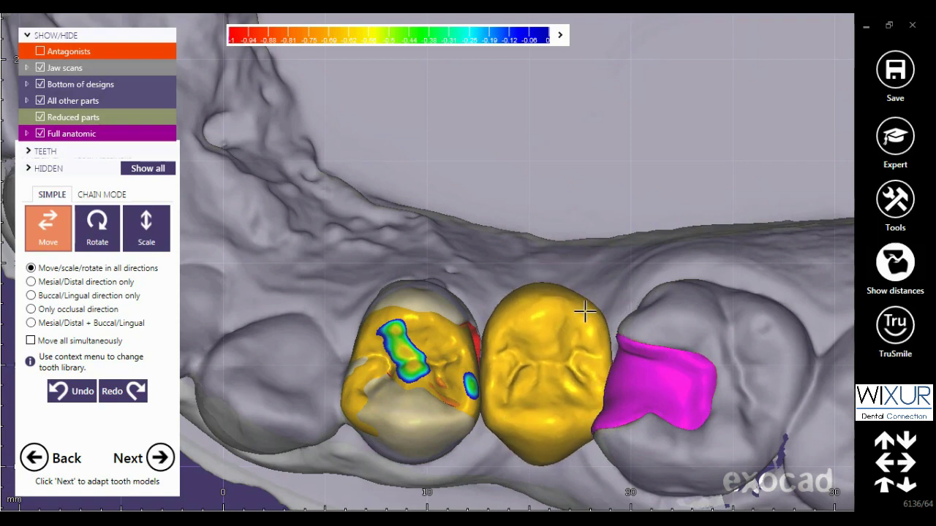
left_click_drag(580, 387, 563, 439)
right_click_drag(563, 438, 521, 337)
scroll(521, 338, "up", 3)
left_click_drag(522, 317, 532, 270)
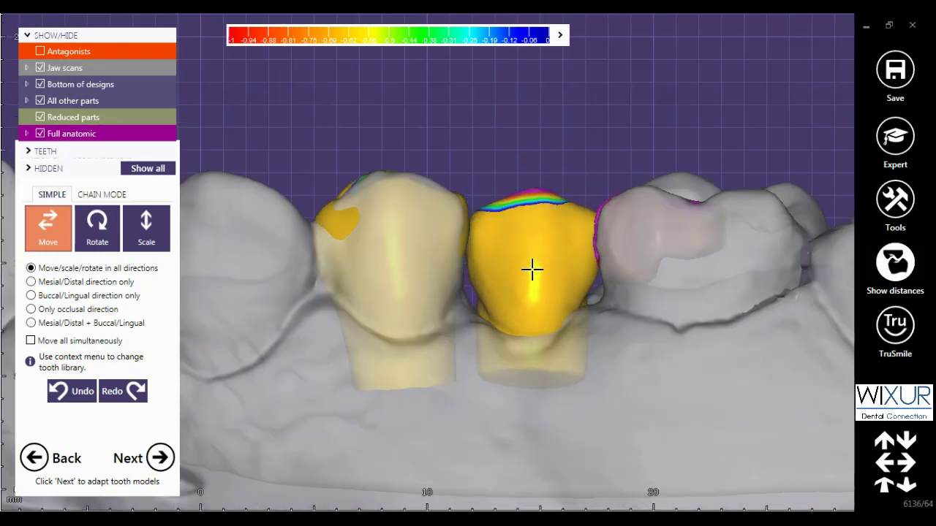
right_click_drag(544, 319, 537, 273)
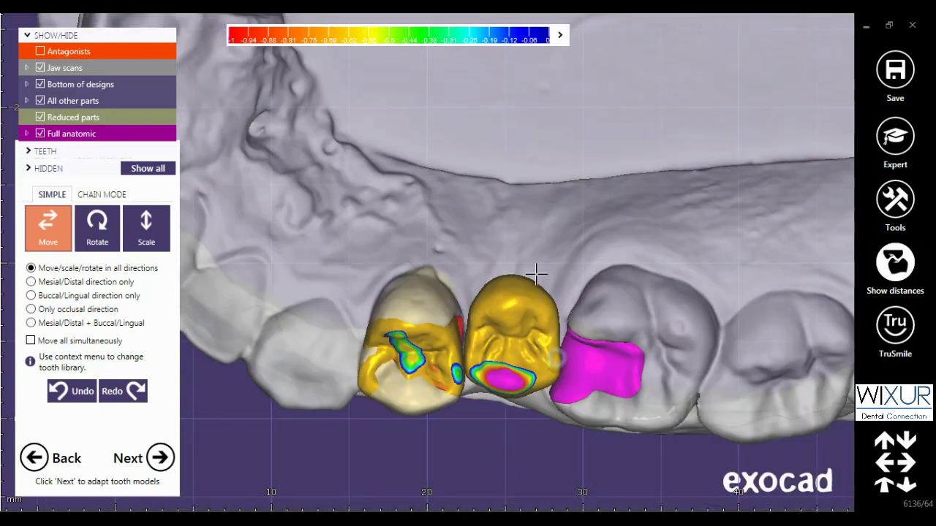
scroll(502, 294, "up", 3)
left_click_drag(501, 294, 496, 330)
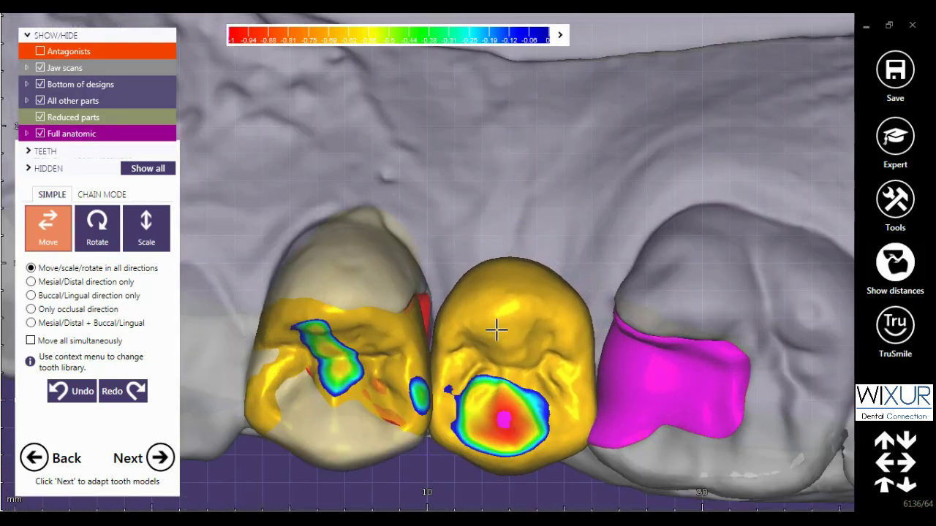
Raise and nudge the middle crown to shrink its contact area, checking the crown tops.
left_click_drag(573, 441, 574, 437)
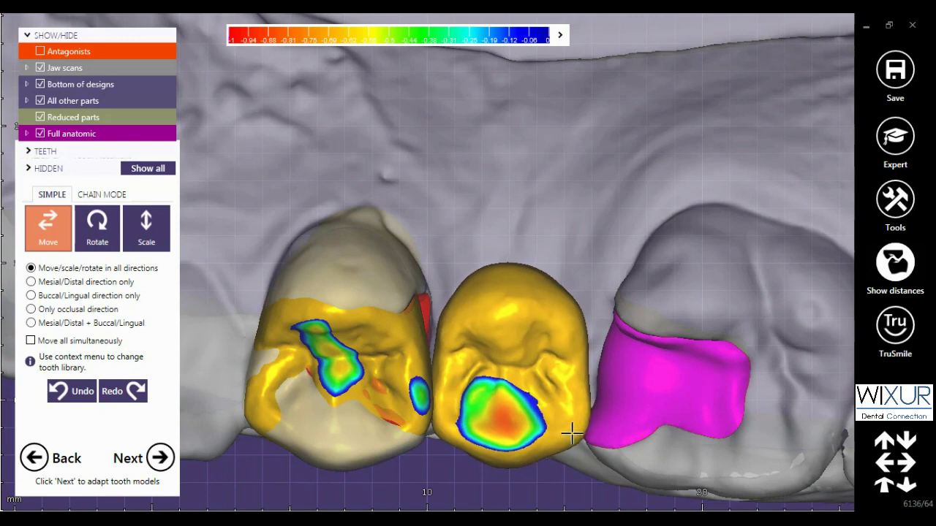
right_click_drag(572, 435, 571, 368)
scroll(533, 215, "up", 3)
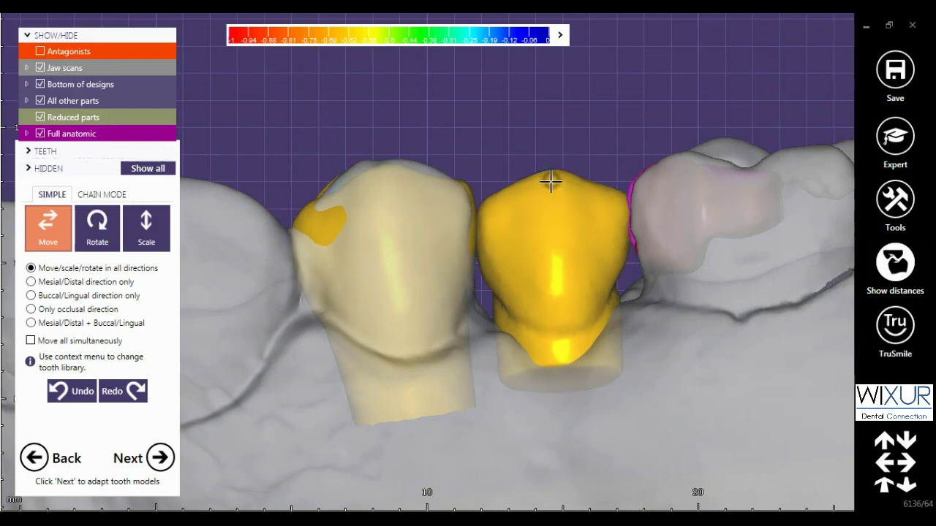
mouse_move(551, 190)
left_mouse_down()
mouse_move(549, 234)
mouse_move(547, 217)
left_mouse_up()
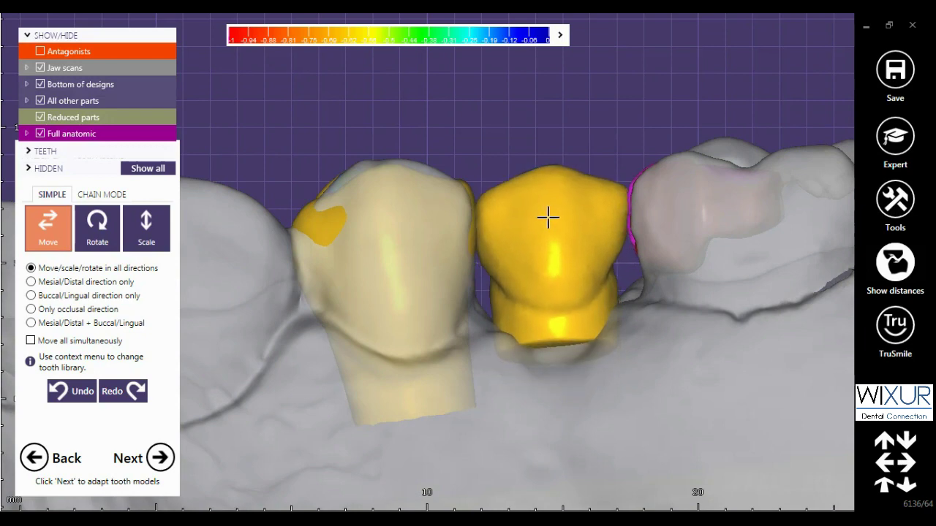
right_click_drag(548, 217, 514, 309)
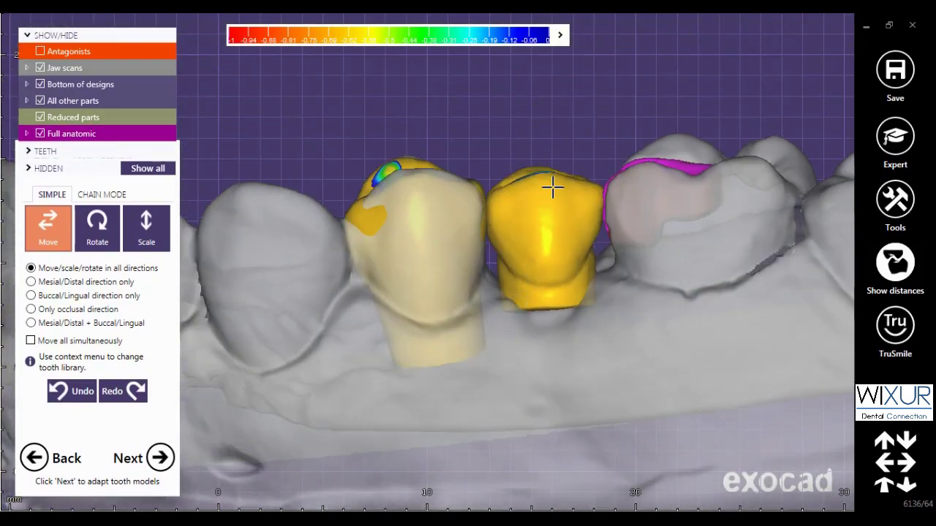
right_click_drag(551, 192, 562, 319)
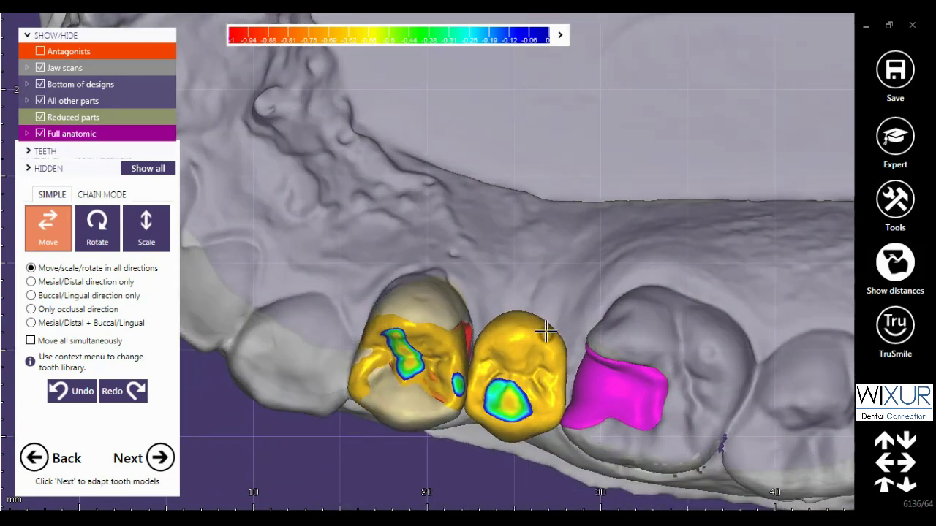
left_click_drag(546, 329, 548, 333)
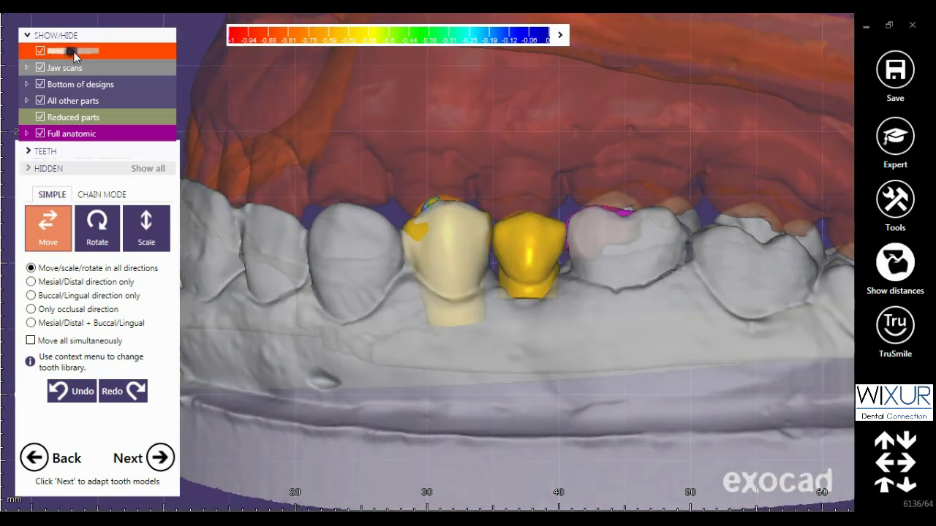
Show the antagonist jaw and inspect the crowns' bite against it.
left_click(75, 54)
scroll(313, 253, "down", 3)
right_click_drag(313, 253, 300, 232)
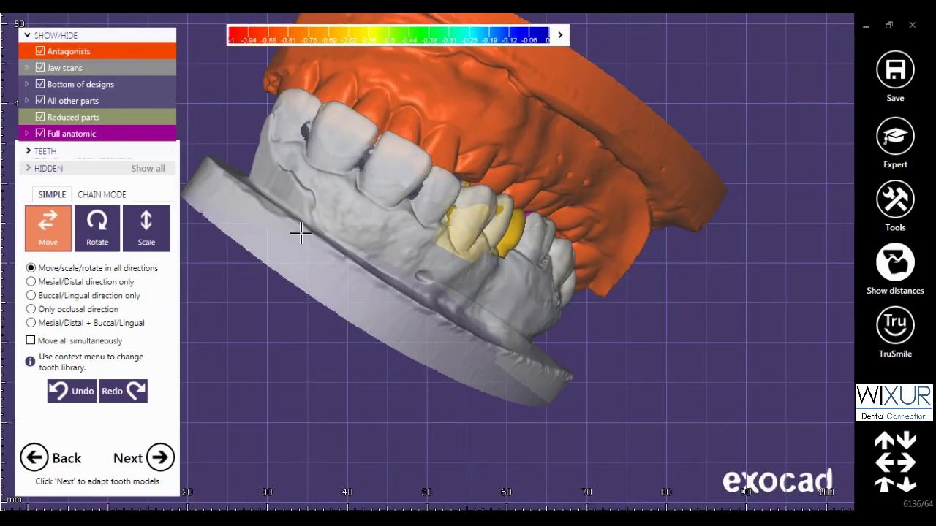
scroll(523, 210, "up", 5)
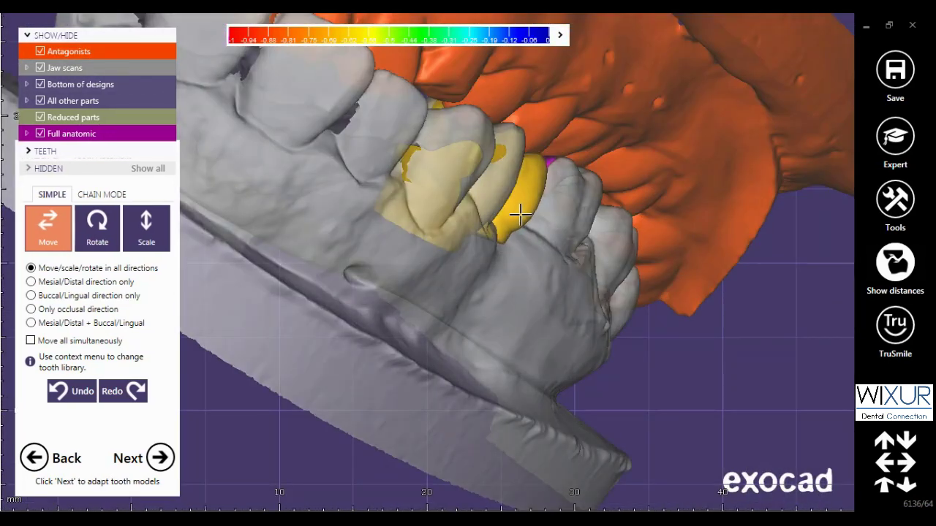
right_click_drag(514, 233, 406, 305)
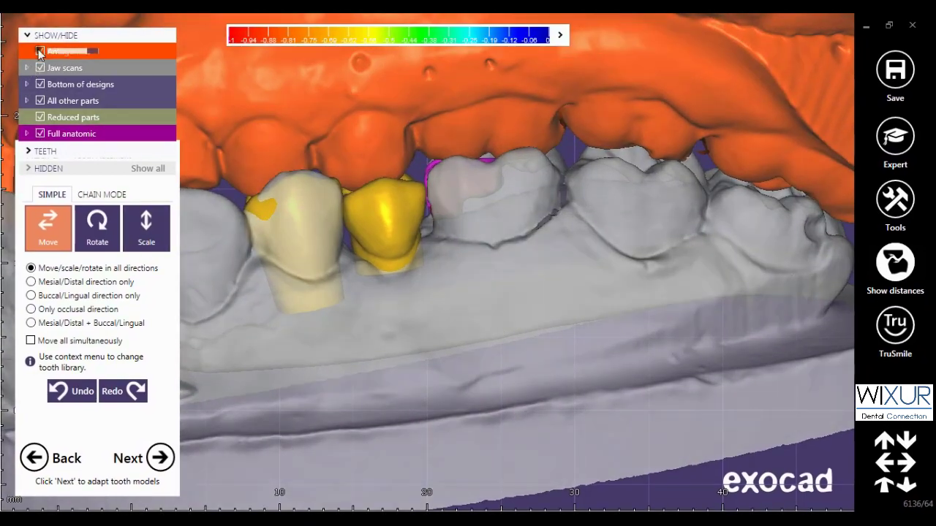
Hide the antagonist again and move the middle crown slightly upward.
left_click(40, 51)
right_click_drag(397, 251, 360, 241)
scroll(360, 241, "up", 3)
left_click_drag(355, 228, 353, 218)
right_click_drag(358, 243, 370, 280)
left_click_drag(370, 280, 373, 290)
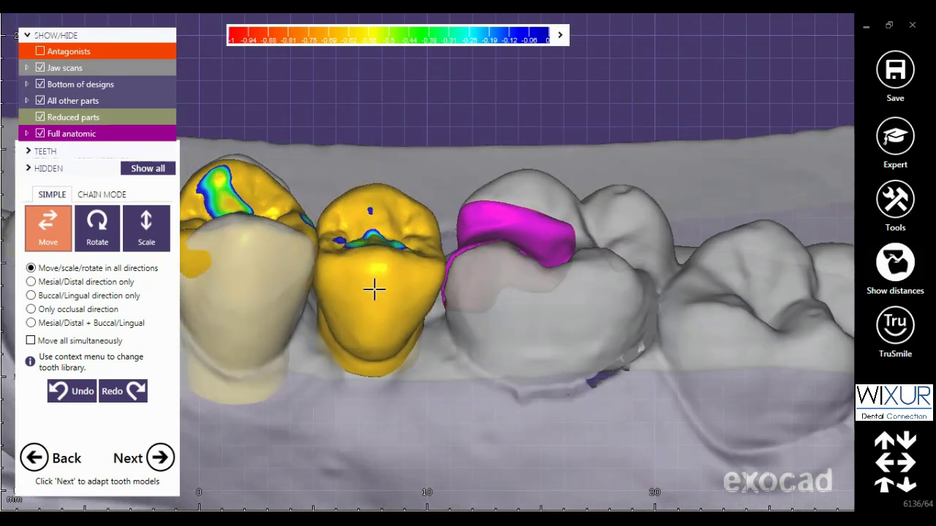
scroll(427, 368, "down", 3)
right_click_drag(426, 368, 476, 367)
scroll(474, 371, "up", 3)
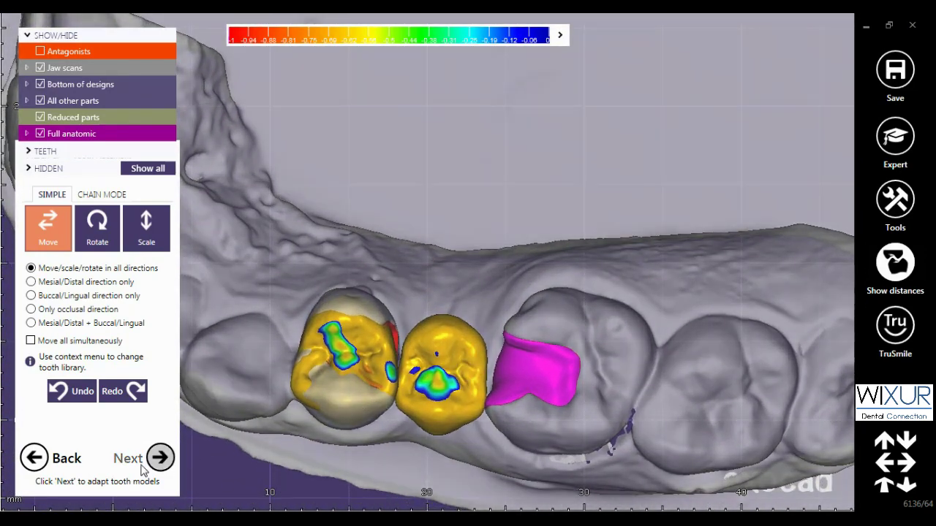
Generate the crowns and pull up and round the crown's upper left side using Tooth Parts.
left_click(159, 458)
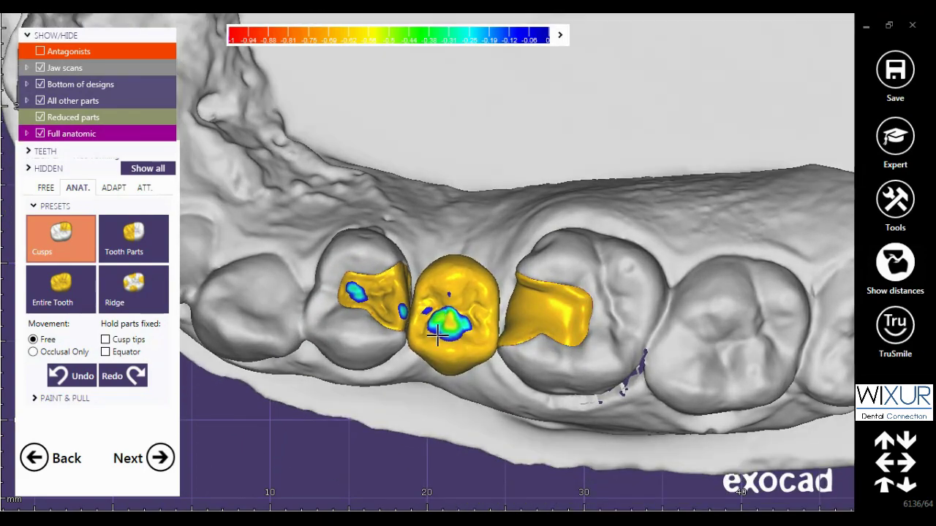
right_click_drag(443, 357, 485, 348)
left_click(130, 237)
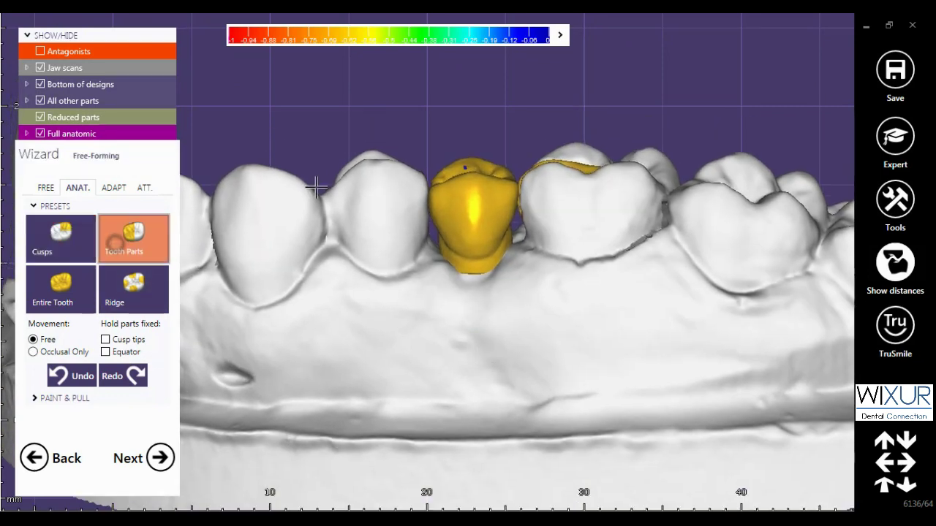
scroll(456, 247, "up", 3)
mouse_move(454, 231)
left_mouse_down()
mouse_move(451, 209)
mouse_move(561, 219)
mouse_move(596, 211)
left_mouse_up()
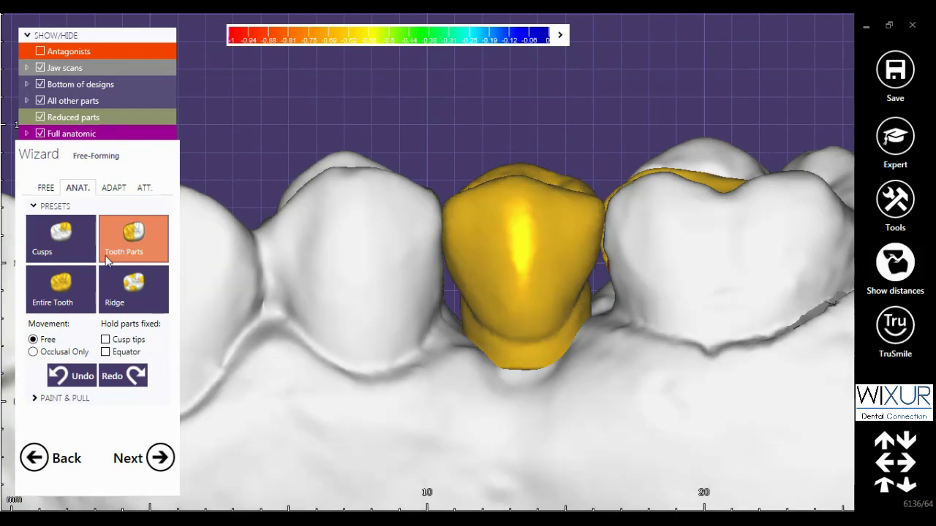
Adjust the crown's top cusp with the anatomic Cusps tool.
left_click(36, 238)
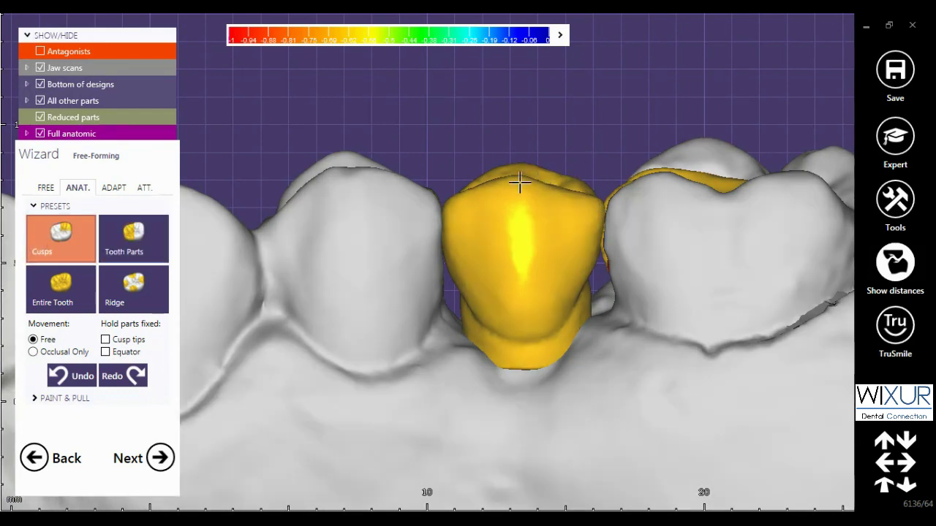
left_click_drag(510, 179, 516, 177)
right_click_drag(463, 221, 456, 270)
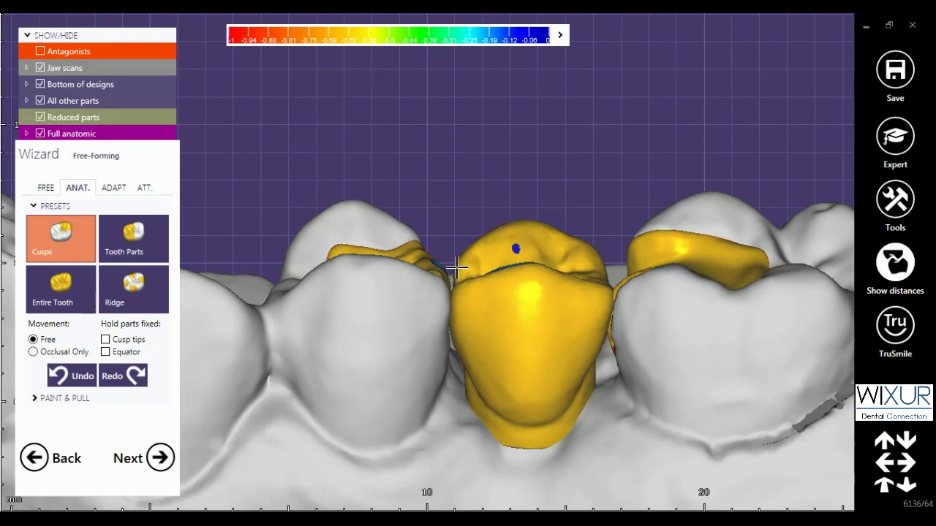